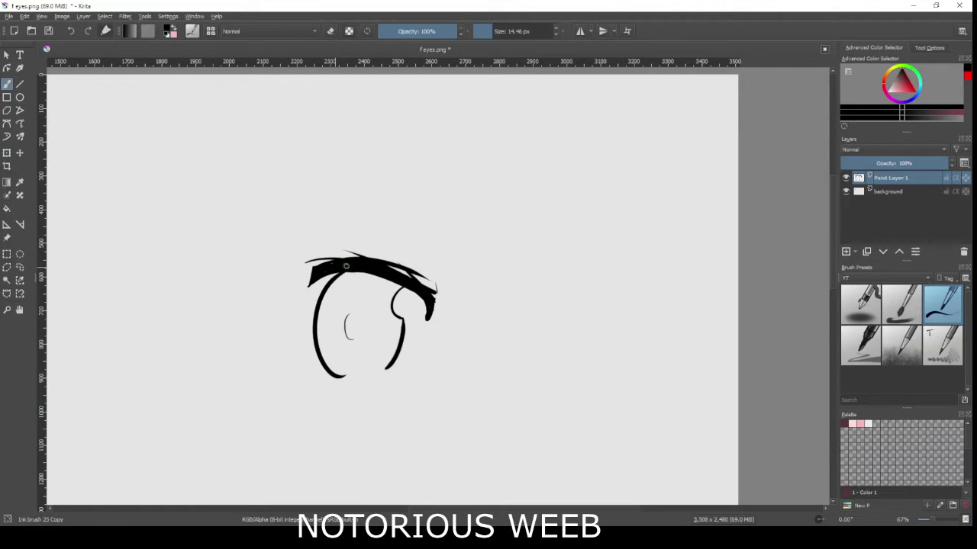
Smooth the upper lash line by erasing stray strokes along its outer top edge.
key("e")
left_click_drag(383, 267, 423, 291)
key("e")
mouse_move(424, 291)
left_mouse_down()
mouse_move(386, 267)
mouse_move(443, 289)
left_mouse_up()
key("e")
left_click_drag(376, 248, 460, 300)
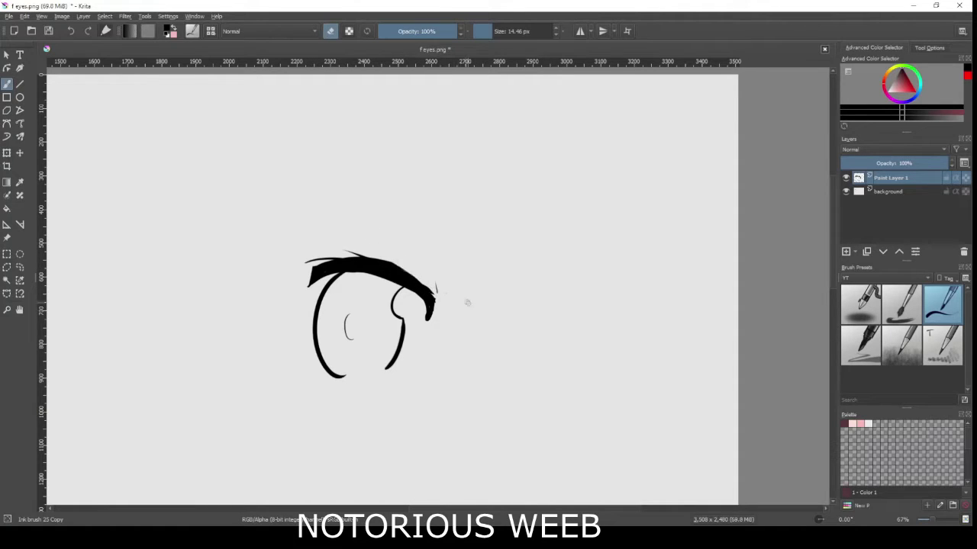
Trim the remaining stray strokes along the upper lash line's top edge and at its inner corner.
mouse_move(335, 244)
left_mouse_down()
mouse_move(418, 279)
mouse_move(402, 267)
left_mouse_up()
key("ctrl+z")
key("ctrl+z")
mouse_move(346, 249)
left_mouse_down()
mouse_move(396, 268)
mouse_move(372, 257)
left_mouse_up()
key("ctrl+z")
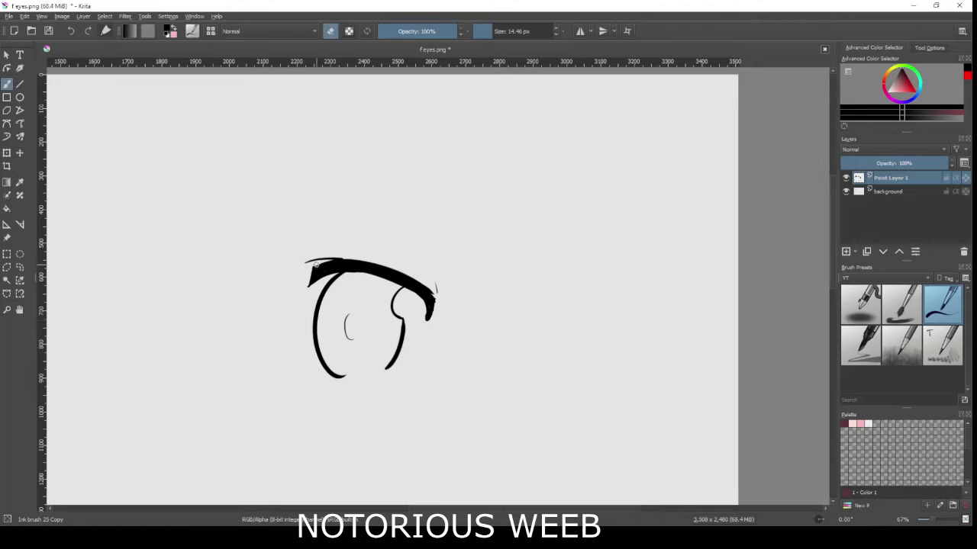
left_click_drag(312, 267, 319, 260)
key("e")
key("e")
key("e")
key("e")
key("e")
Draw a curved lower lid line under the iris, rising toward the outer corner.
left_click_drag(308, 373, 431, 386)
key("ctrl+z")
left_click_drag(314, 374, 438, 368)
key("ctrl+z")
left_click_drag(312, 371, 437, 385)
key("ctrl+z")
key("ctrl+z")
left_click_drag(313, 373, 444, 361)
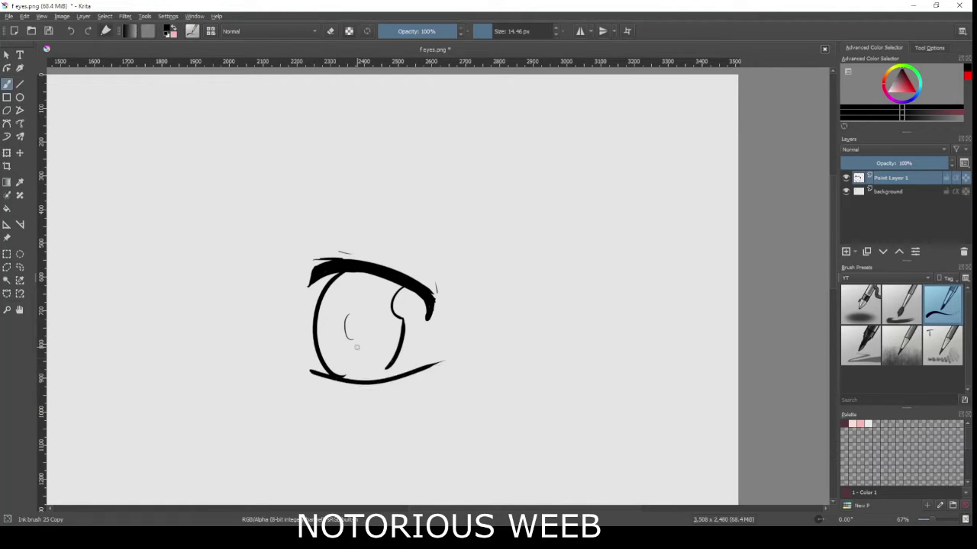
Erase the thin tail at the outer end of the lower lid line.
key("e")
key("e")
left_click_drag(410, 389, 507, 308)
key("e")
key("ctrl+z")
left_click_drag(450, 350, 446, 358)
key("e")
key("e")
key("e")
key("e")
Draw a bold C-shaped pupil and add short dashes along the lower edge of the iris.
left_click_drag(345, 327, 349, 337)
key("e")
left_click_drag(360, 306, 359, 344)
key("ctrl+z")
key("ctrl+z")
mouse_move(360, 304)
left_mouse_down()
mouse_move(348, 328)
mouse_move(356, 334)
left_mouse_up()
key("ctrl+z")
key("ctrl+z")
key("ctrl+z")
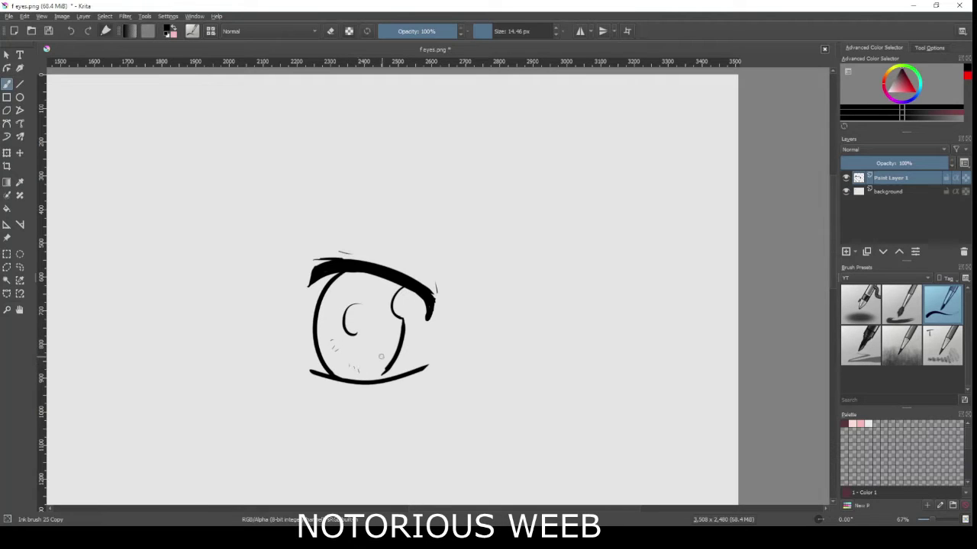
left_click_drag(389, 345, 386, 351)
Shade the upper part of the iris with thin, slightly slanted hatching lines and darken the short crease above the lash line.
mouse_move(339, 253)
left_mouse_down()
mouse_move(352, 255)
mouse_move(332, 260)
left_mouse_up()
key("ctrl+z")
left_click_drag(349, 331, 396, 345)
key("ctrl+z")
left_click_drag(324, 324, 378, 342)
left_click_drag(330, 316, 386, 338)
mouse_move(334, 308)
left_mouse_down()
mouse_move(385, 326)
mouse_move(381, 336)
mouse_move(387, 312)
left_mouse_up()
key("ctrl+z")
key("ctrl+z")
mouse_move(346, 285)
left_mouse_down()
mouse_move(386, 304)
mouse_move(385, 291)
left_mouse_up()
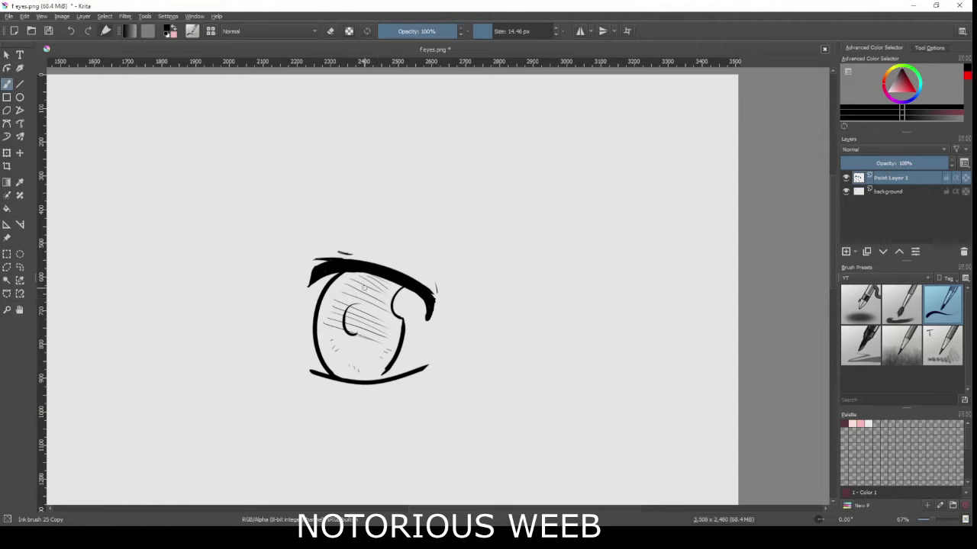
Draw a short crease line just below the lower lid.
mouse_move(318, 372)
left_mouse_down()
mouse_move(379, 392)
mouse_move(357, 391)
left_mouse_up()
left_click_drag(435, 283, 441, 295)
key("ctrl+z")
Select the finished eye with a freehand outline, move it to the canvas's upper-right corner and clear the selection.
left_click(20, 267)
mouse_move(440, 240)
left_mouse_down()
mouse_move(259, 369)
mouse_move(474, 252)
left_mouse_up()
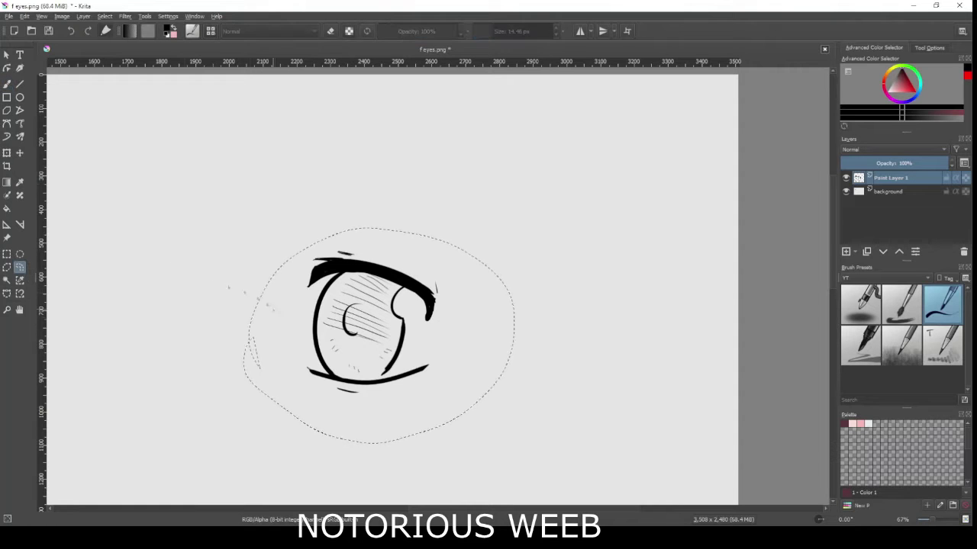
key("t")
left_click_drag(351, 321, 612, 165)
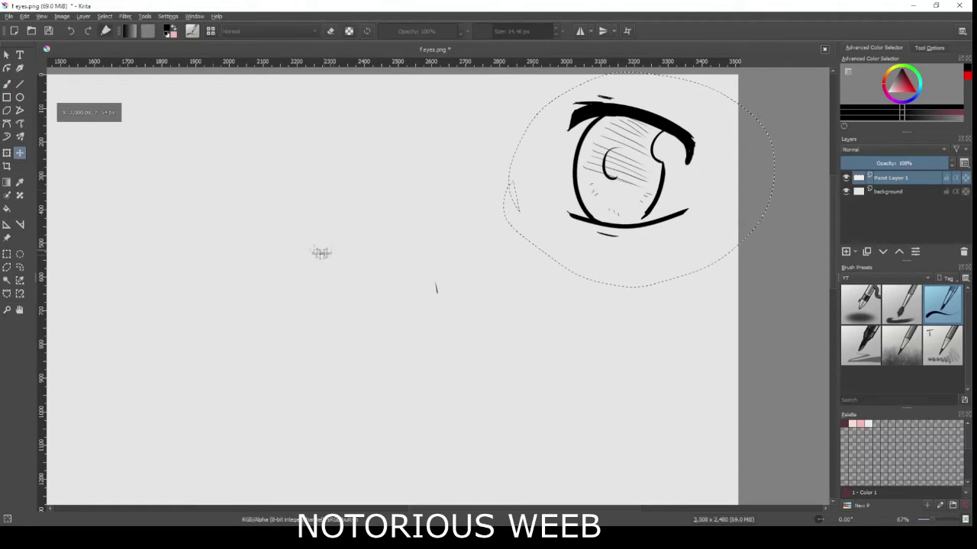
left_click(20, 254)
left_click(84, 218)
left_click(4, 85)
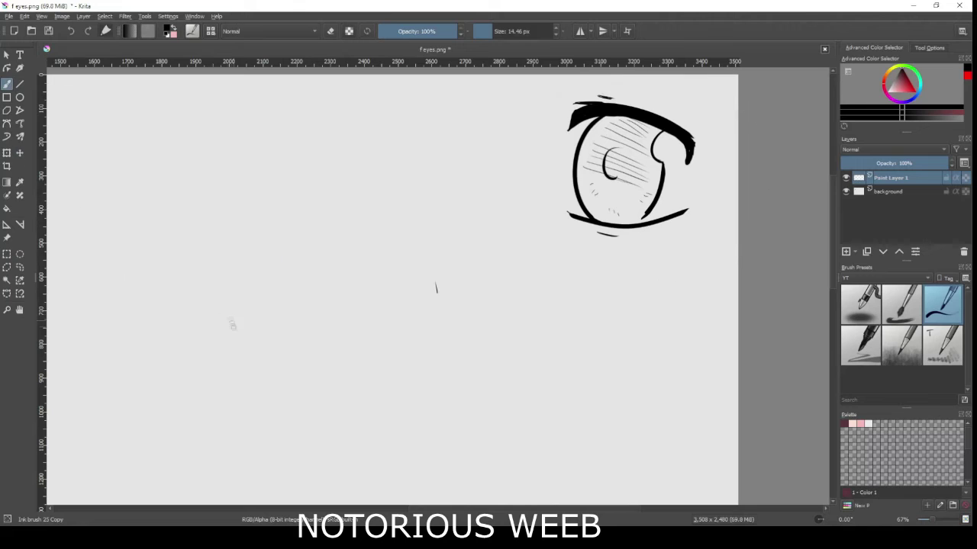
Draw a flat arched upper lid for a second, narrower eye and thicken its outer half.
left_click_drag(311, 354, 409, 367)
key("ctrl+z")
left_click_drag(285, 370, 399, 377)
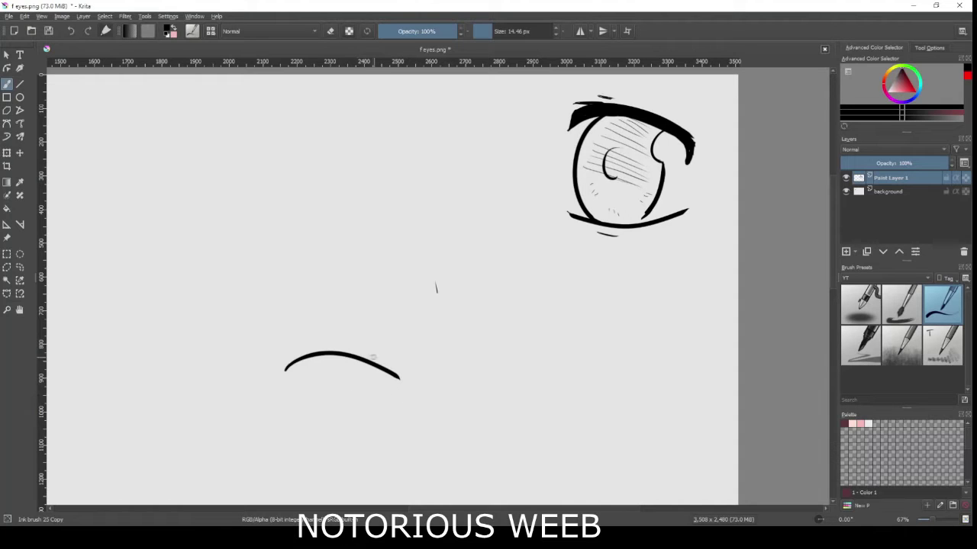
left_click_drag(345, 353, 420, 377)
key("ctrl+z")
left_click_drag(353, 355, 402, 378)
scroll(329, 437, "up", 1)
left_click_drag(405, 344, 416, 241)
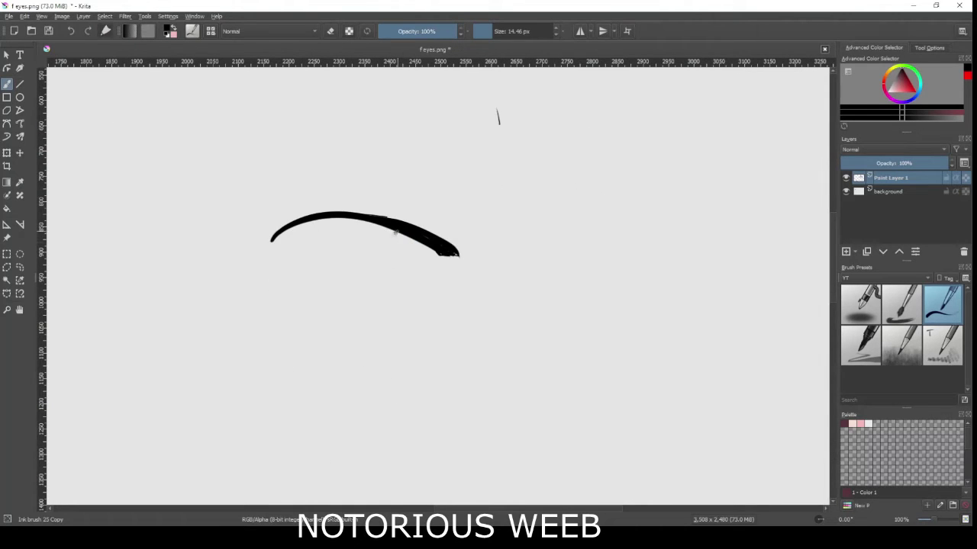
Add the outer iris edge with a highlight notch and the outer lower lid line, joining both lids in a sharp filled corner.
mouse_move(391, 229)
left_mouse_down()
mouse_move(420, 238)
mouse_move(396, 263)
mouse_move(409, 296)
mouse_move(429, 260)
mouse_move(460, 262)
left_mouse_up()
key("ctrl+z")
key("ctrl+z")
key("ctrl+z")
key("ctrl+z")
left_click_drag(393, 267, 475, 253)
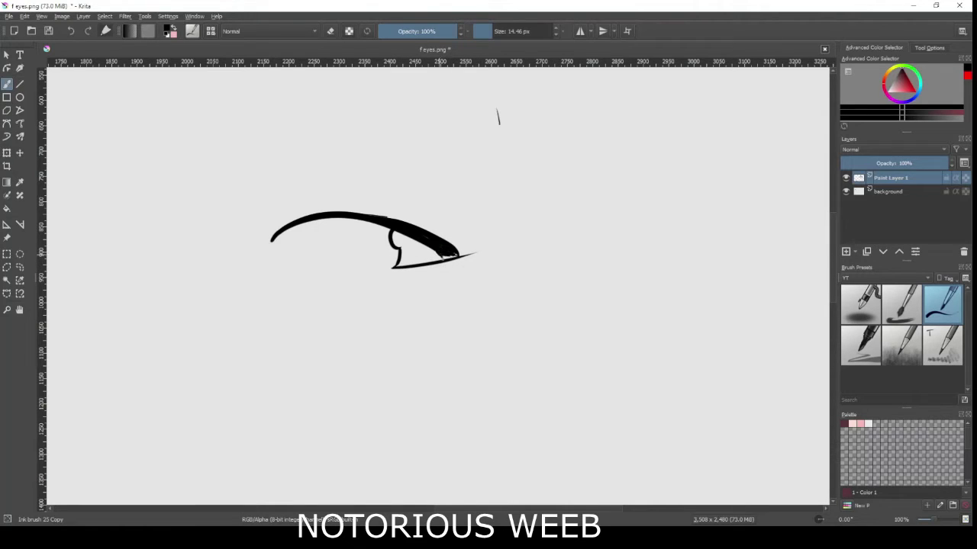
mouse_move(454, 249)
left_mouse_down()
mouse_move(464, 256)
mouse_move(447, 257)
left_mouse_up()
key("e")
key("e")
Draw the inner part of the narrow eye's lower lid and the inner edge of its iris.
mouse_move(283, 257)
left_mouse_down()
mouse_move(381, 270)
mouse_move(298, 262)
mouse_move(349, 270)
left_mouse_up()
key("ctrl+z")
key("ctrl+z")
key("ctrl+z")
key("ctrl+z")
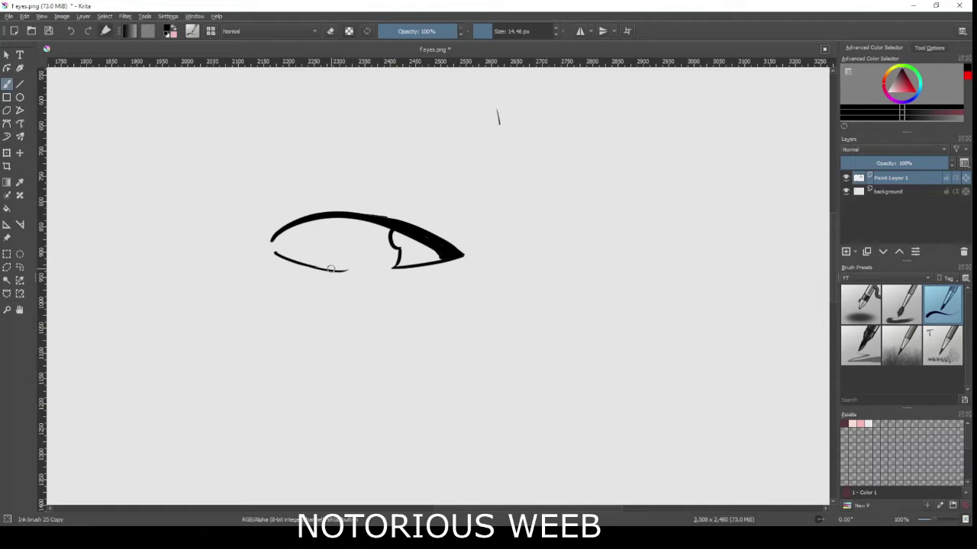
mouse_move(336, 269)
left_mouse_down()
mouse_move(355, 272)
mouse_move(331, 246)
mouse_move(338, 272)
left_mouse_up()
key("ctrl+z")
key("ctrl+z")
key("ctrl+z")
key("ctrl+z")
Draw a small C-shaped pupil and short dashes along the lower iris of the narrow eye.
left_click_drag(362, 231, 357, 257)
key("ctrl+z")
key("ctrl+z")
key("ctrl+z")
key("ctrl+z")
key("ctrl+z")
key("ctrl+z")
Set the brush size to 10.36 px and draw a short crease line above the narrow eye's upper lid.
left_click(490, 34)
key("ctrl+z")
key("ctrl+z")
left_click_drag(310, 204, 335, 202)
Touch up the inner part of the narrow eye's lower lid line beneath the iris.
key("e")
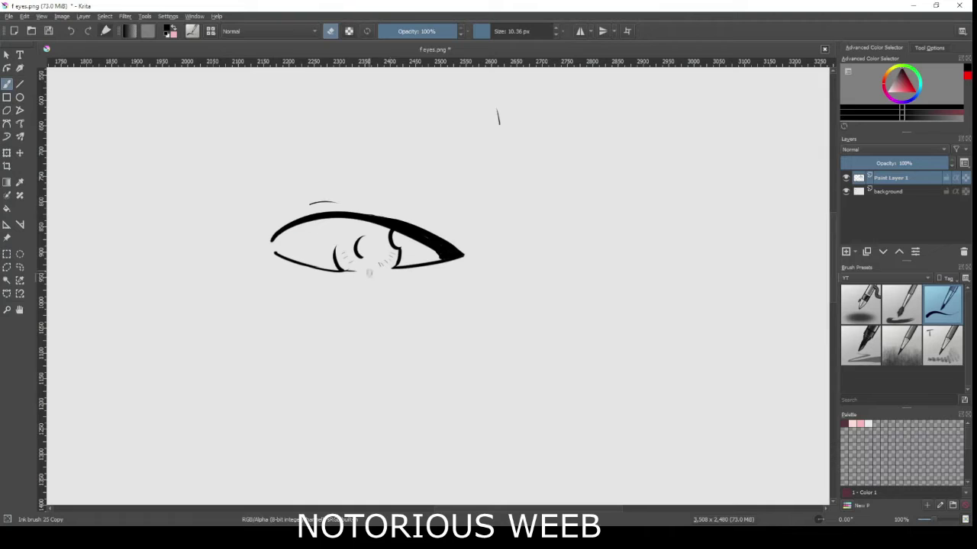
key("e")
mouse_move(316, 267)
left_mouse_down()
mouse_move(398, 279)
mouse_move(353, 277)
left_mouse_up()
key("e")
key("e")
key("e")
key("e")
Shade the upper part of the narrow eye's iris with thin hatching lines.
mouse_move(342, 221)
left_mouse_down()
mouse_move(391, 233)
mouse_move(378, 252)
mouse_move(397, 255)
left_mouse_up()
key("ctrl+z")
key("ctrl+z")
mouse_move(341, 244)
left_mouse_down()
mouse_move(395, 253)
mouse_move(386, 239)
left_mouse_up()
left_click_drag(367, 226, 390, 230)
Draw the almond-shaped outline of a third eye, slanting up to a pointed outer corner, above the narrow eye.
scroll(380, 197, "down", 1)
left_click_drag(467, 174, 466, 232)
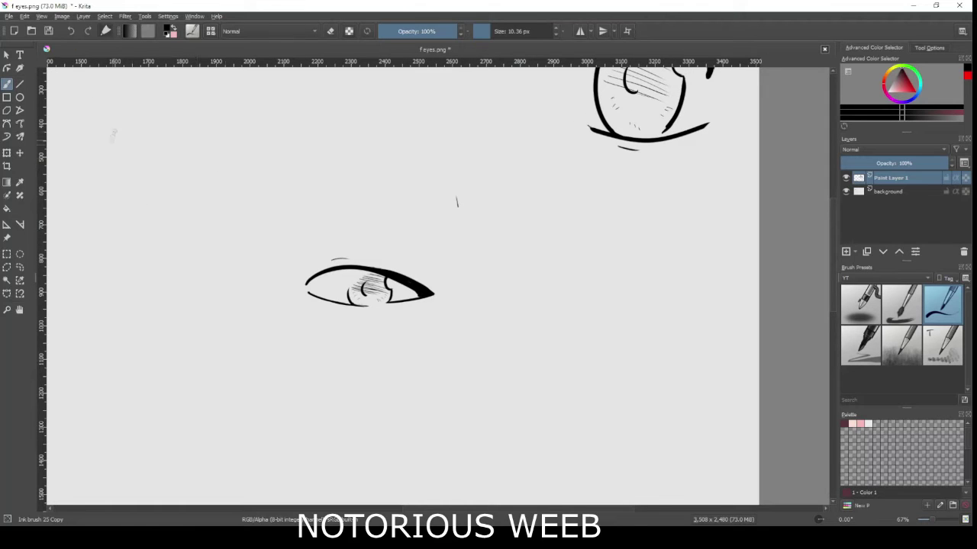
left_click_drag(366, 170, 398, 261)
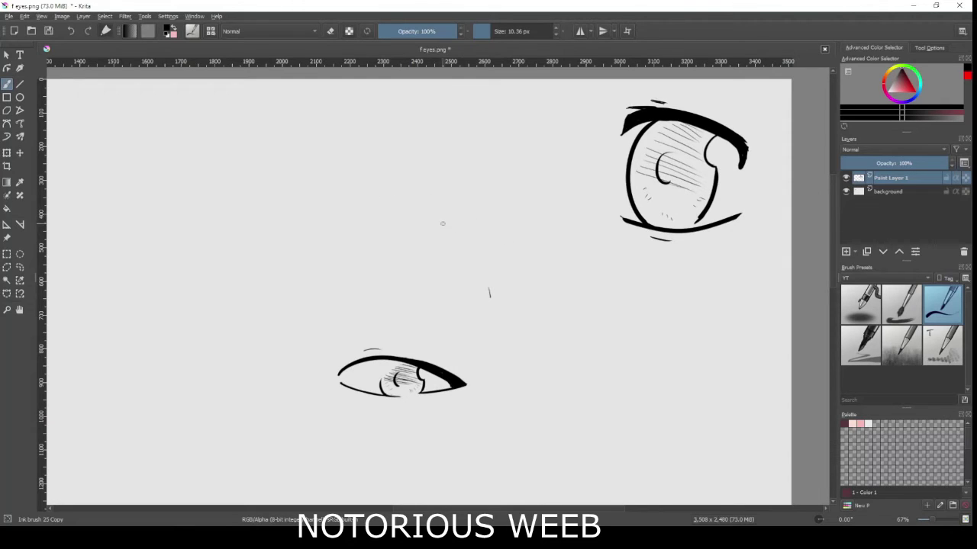
left_click_drag(326, 235, 438, 210)
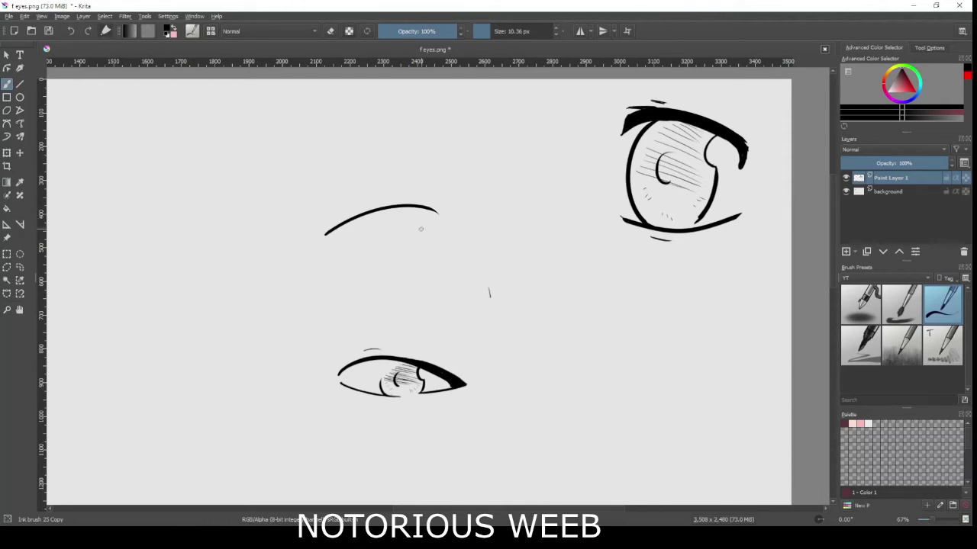
key("ctrl+z")
left_click_drag(307, 243, 463, 194)
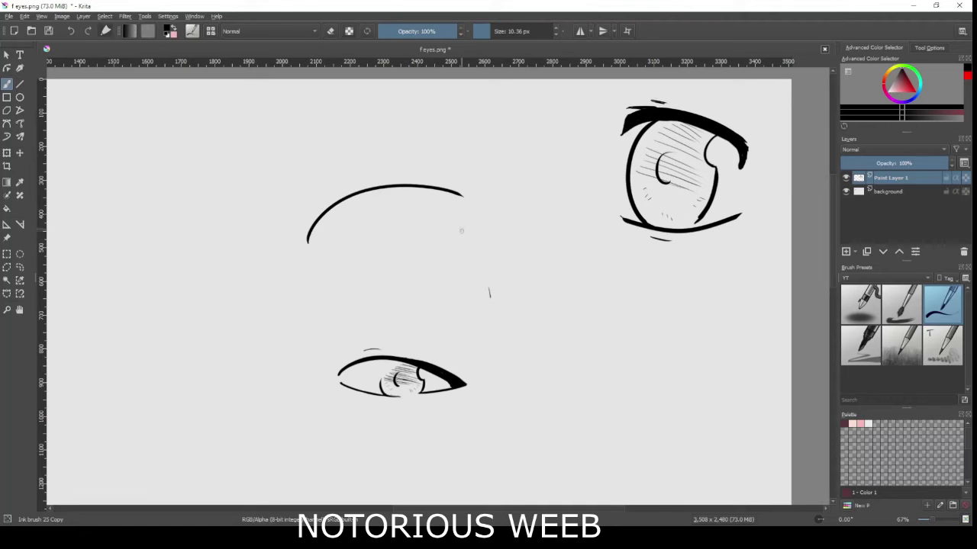
left_click_drag(327, 254, 461, 197)
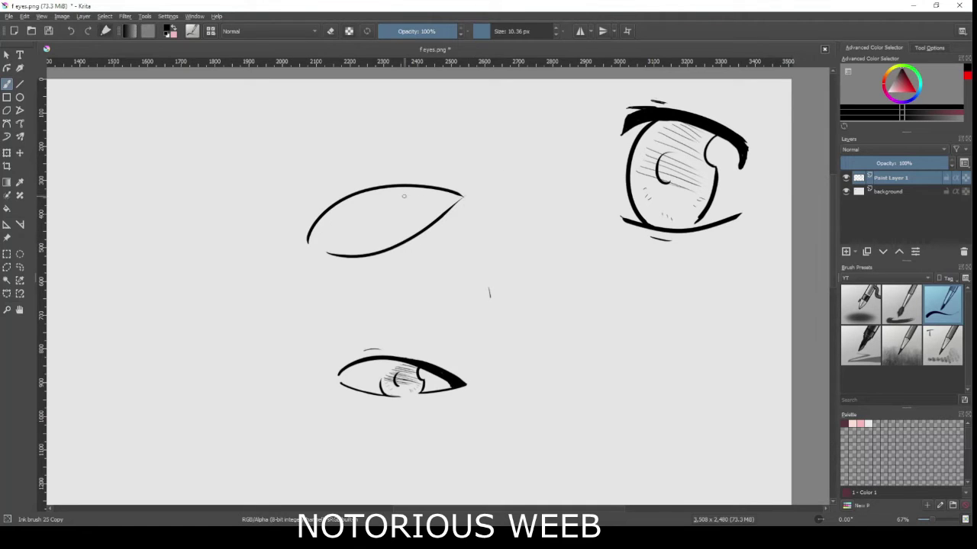
Draw both sides of the third eye's iris and a round highlight notch below the upper lid.
left_click_drag(344, 205, 356, 255)
left_click_drag(395, 188, 407, 239)
key("ctrl+z")
key("ctrl+z")
key("ctrl+z")
key("ctrl+z")
mouse_move(393, 186)
left_mouse_down()
mouse_move(381, 216)
mouse_move(403, 215)
left_mouse_up()
key("ctrl+z")
left_click_drag(386, 207, 398, 192)
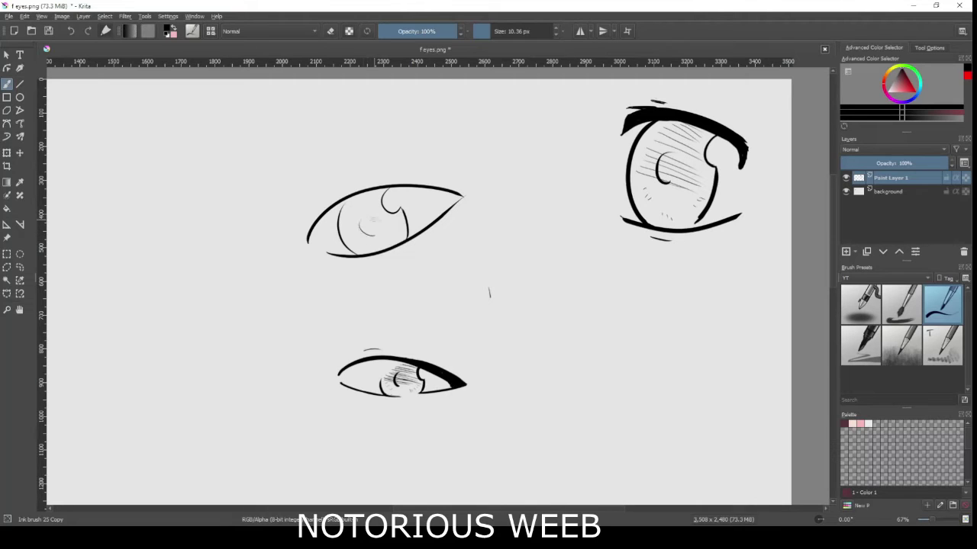
Draw a bold C-shaped pupil and short dashes along the lower iris of the third eye.
key("ctrl+z")
left_click_drag(364, 222, 377, 234)
key("ctrl+z")
key("ctrl+z")
key("ctrl+z")
key("ctrl+z")
key("ctrl+z")
left_click_drag(367, 215, 371, 235)
key("ctrl+z")
Thicken the lower lid line at the third eye's outer corner, raising the brush size to 15.63 px.
left_click_drag(458, 196, 444, 211)
left_click_drag(488, 37, 493, 37)
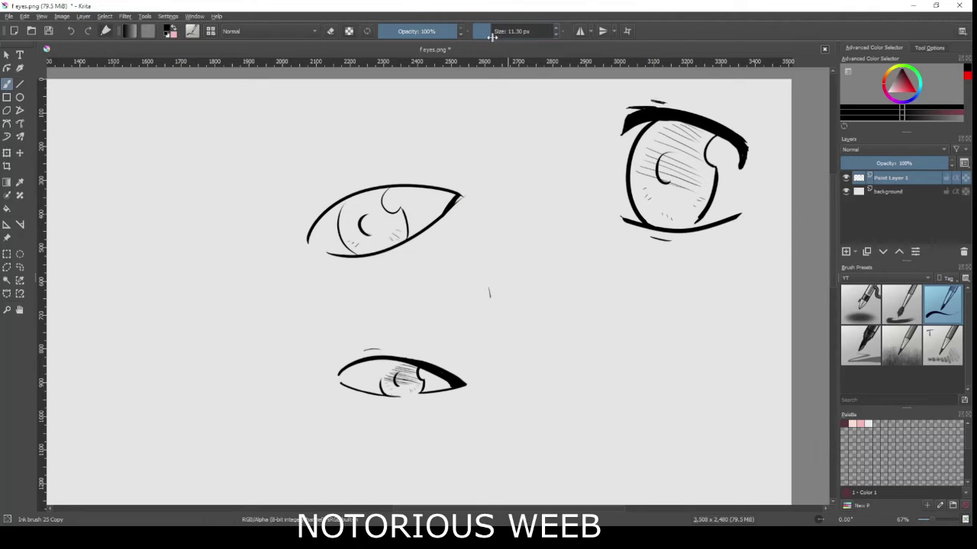
left_click_drag(456, 196, 435, 217)
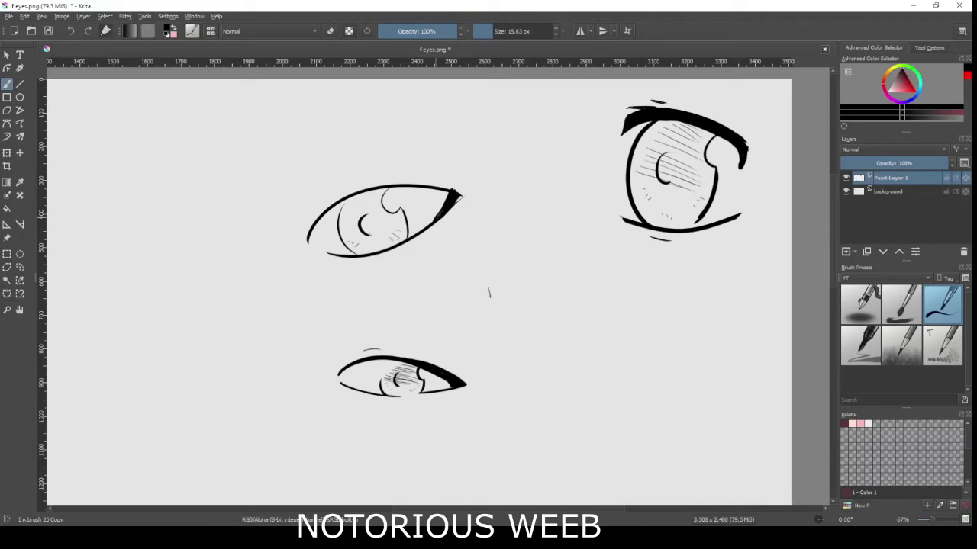
left_click_drag(436, 188, 460, 193)
Thicken the third eye's upper lid line and extend it past the outer corner in a tapered tip.
left_click_drag(400, 187, 491, 205)
key("ctrl+z")
key("ctrl+z")
key("ctrl+z")
key("ctrl+z")
mouse_move(306, 241)
left_mouse_down()
mouse_move(404, 177)
mouse_move(495, 209)
left_mouse_up()
key("e")
mouse_move(342, 194)
left_mouse_down()
mouse_move(403, 159)
mouse_move(388, 167)
mouse_move(393, 176)
mouse_move(367, 188)
left_mouse_up()
key("ctrl+z")
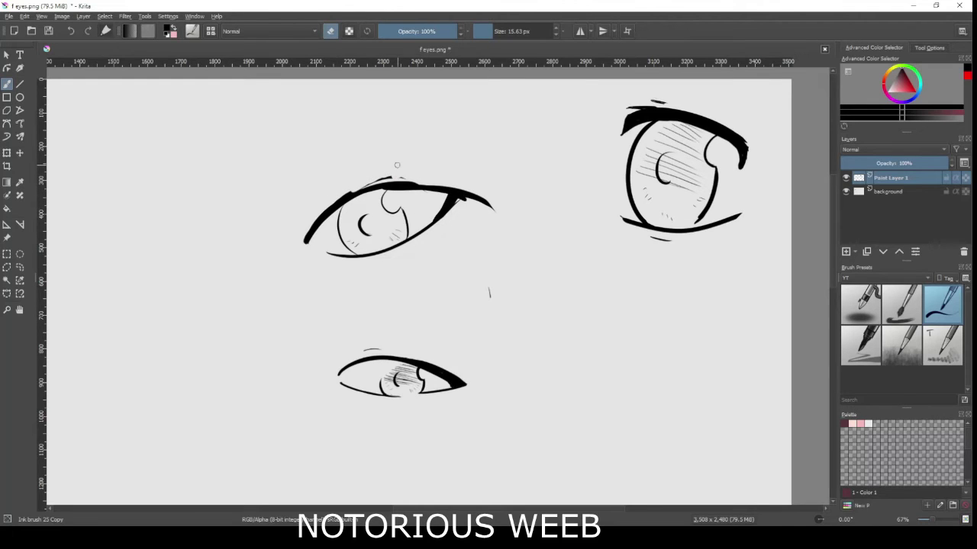
key("ctrl+z")
key("ctrl+z")
Rotate the view to -75° and erase the extra line running above the third eye's upper lid.
key("4")
key("4")
key("4")
key("4")
key("4")
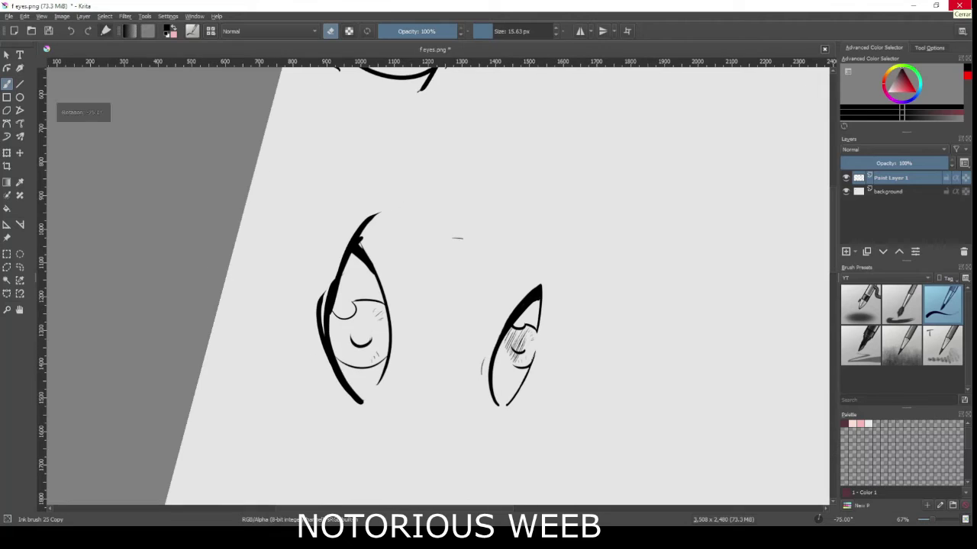
mouse_move(320, 295)
left_mouse_down()
mouse_move(316, 344)
mouse_move(321, 293)
left_mouse_up()
mouse_move(319, 348)
left_mouse_down()
mouse_move(331, 377)
mouse_move(319, 288)
mouse_move(327, 371)
left_mouse_up()
key("e")
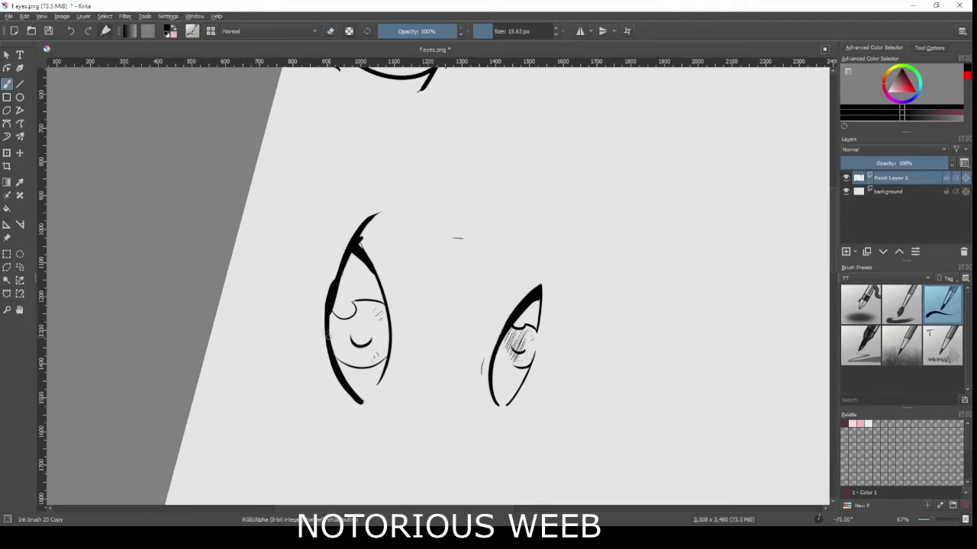
Thicken the outer half of the third eye's upper lid and erase its tapered tip past the outer corner.
left_click_drag(326, 328, 352, 226)
key("ctrl+z")
left_click_drag(332, 295, 355, 233)
key("e")
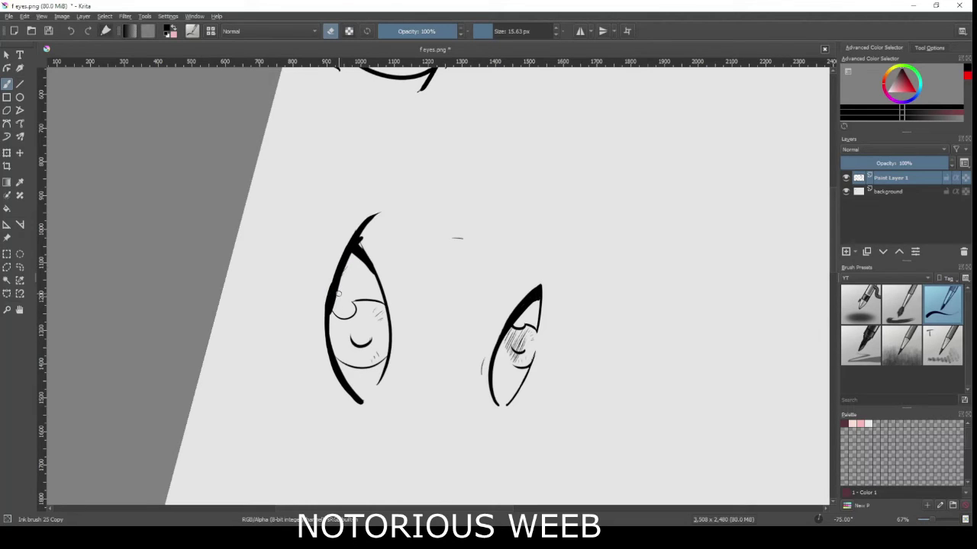
mouse_move(362, 244)
left_mouse_down()
mouse_move(364, 222)
mouse_move(381, 212)
left_mouse_up()
key("e")
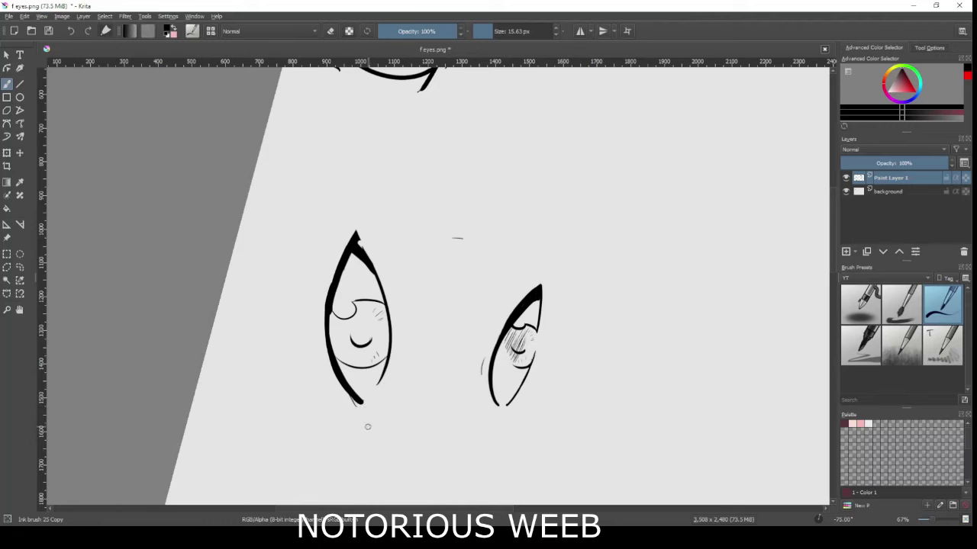
Draw a thin crease line above the third eye's inner upper lid and short tapered lashes at its outer corner.
left_click_drag(332, 415, 303, 348)
key("6")
key("6")
key("6")
key("6")
key("6")
key("6")
key("6")
key("6")
key("6")
key("6")
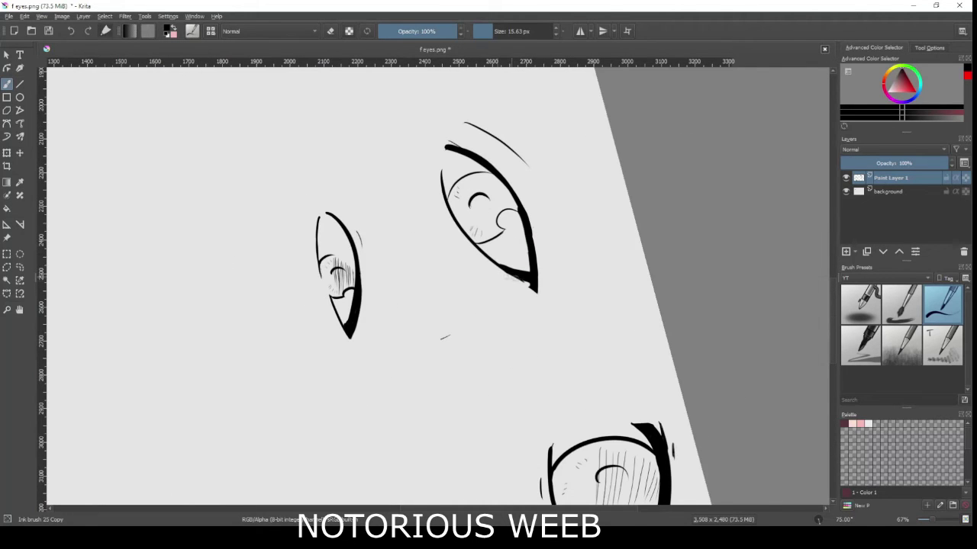
mouse_move(534, 281)
left_mouse_down()
mouse_move(539, 311)
mouse_move(527, 303)
left_mouse_up()
key("ctrl+z")
left_click_drag(531, 284, 534, 302)
left_click_drag(514, 276, 531, 304)
key("5")
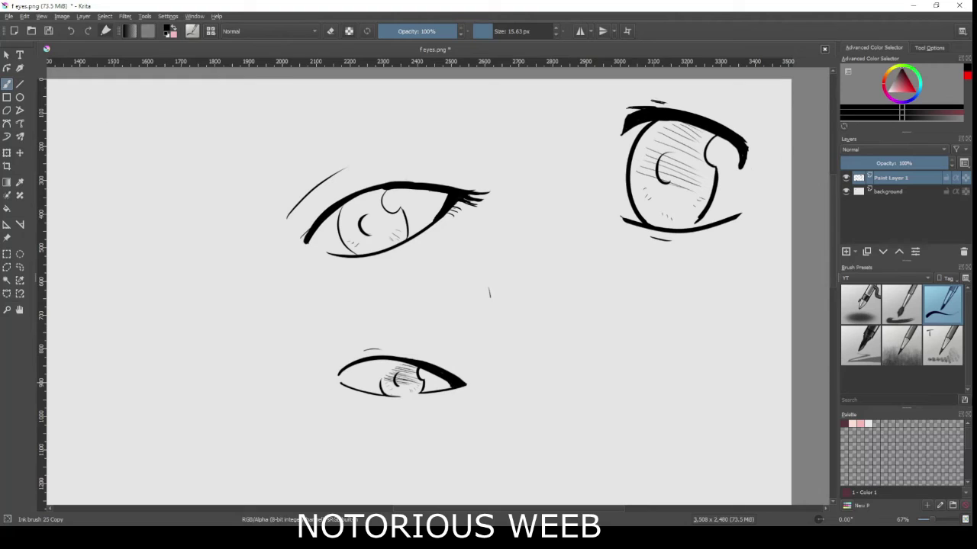
Reduce the brush size to 9.47 px and hatch the upper part of the third eye's iris with thin, nearly horizontal strokes.
key("1")
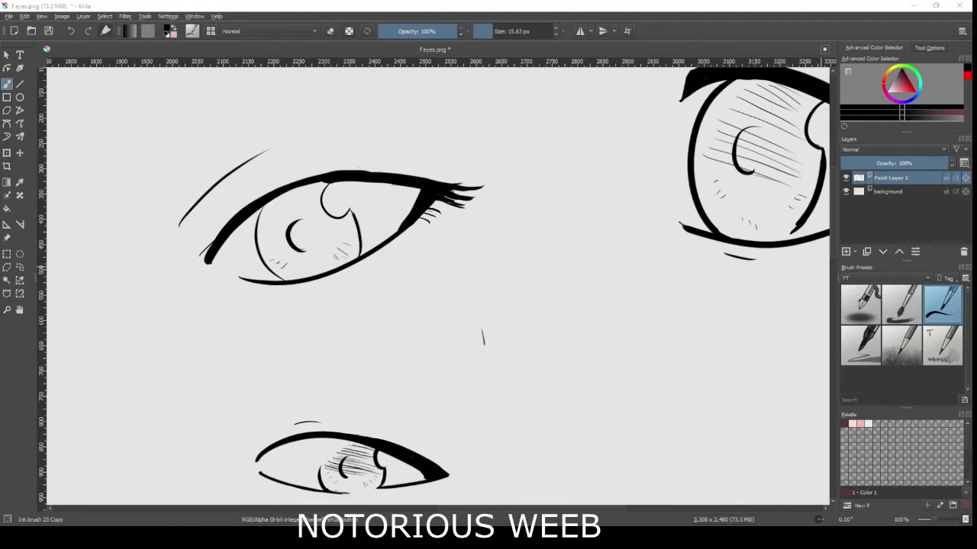
scroll(468, 199, "up", 1)
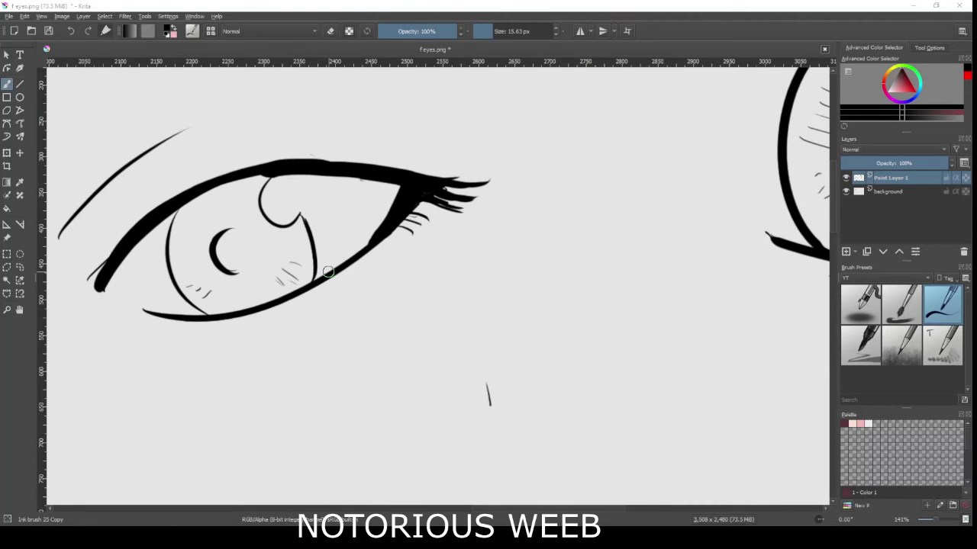
key("bracketleft")
key("bracketleft")
key("bracketleft")
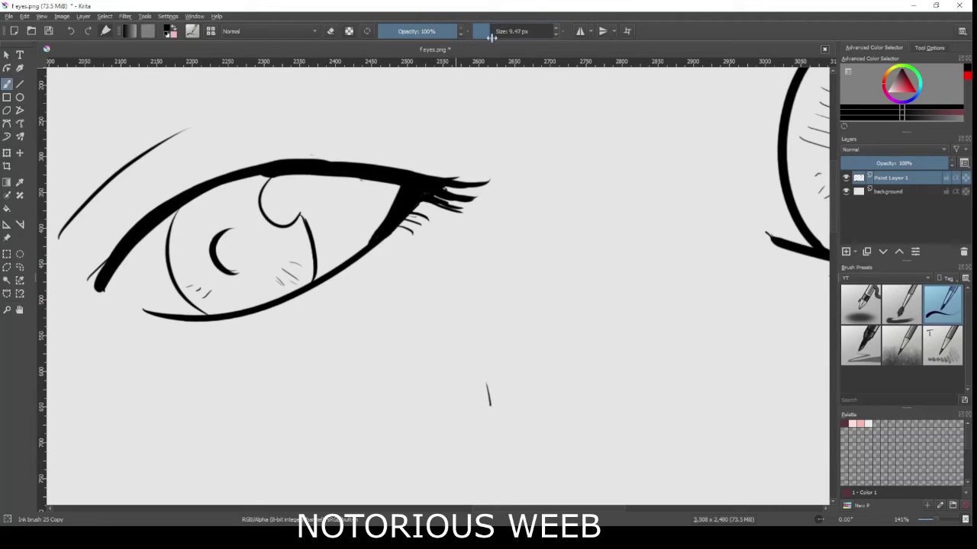
left_click_drag(261, 182, 212, 194)
mouse_move(251, 195)
left_mouse_down()
mouse_move(193, 197)
mouse_move(257, 204)
left_mouse_up()
key("ctrl+z")
left_click_drag(197, 199, 240, 204)
mouse_move(169, 253)
left_mouse_down()
mouse_move(297, 246)
mouse_move(284, 237)
mouse_move(293, 238)
left_mouse_up()
mouse_move(170, 235)
left_mouse_down()
mouse_move(269, 235)
mouse_move(253, 232)
left_mouse_up()
left_click_drag(183, 220, 283, 228)
mouse_move(180, 210)
left_mouse_down()
mouse_move(284, 221)
mouse_move(253, 212)
left_mouse_up()
left_click_drag(186, 218, 262, 224)
left_click_drag(178, 234, 296, 241)
mouse_move(268, 242)
left_mouse_down()
mouse_move(310, 238)
mouse_move(301, 229)
left_mouse_up()
left_click_drag(256, 235, 306, 228)
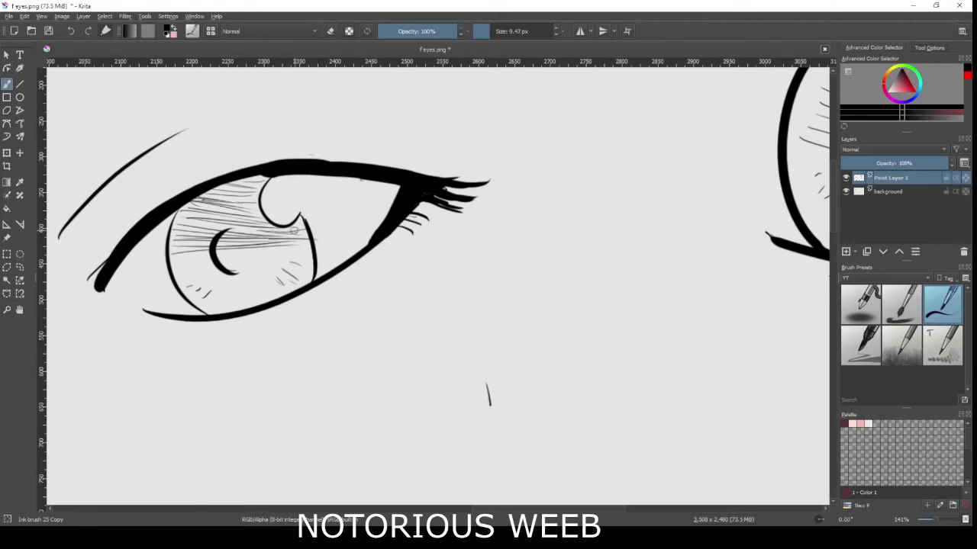
left_click_drag(175, 222, 246, 234)
left_click_drag(183, 219, 257, 228)
scroll(275, 220, "down", 4)
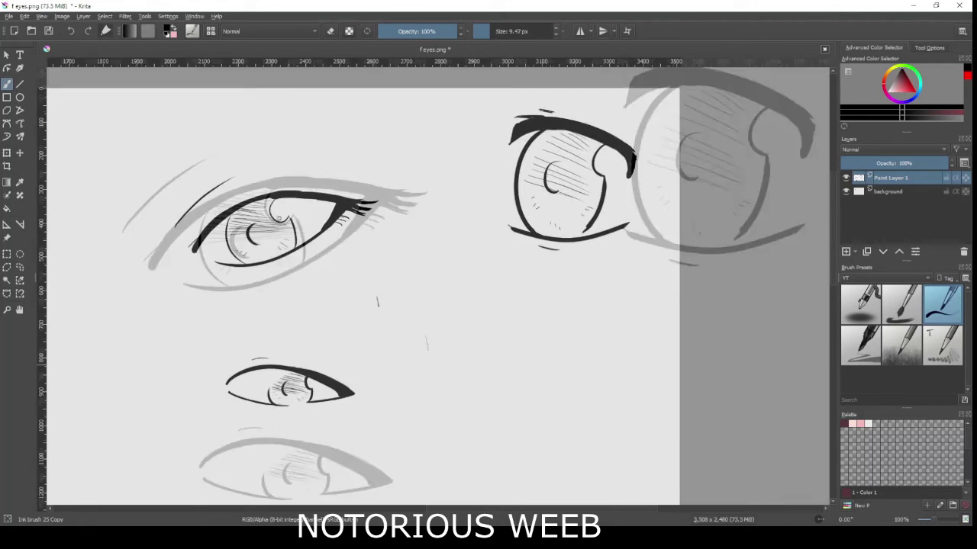
scroll(618, 469, "up", 1)
left_click_drag(437, 276, 431, 313)
key("ctrl+z")
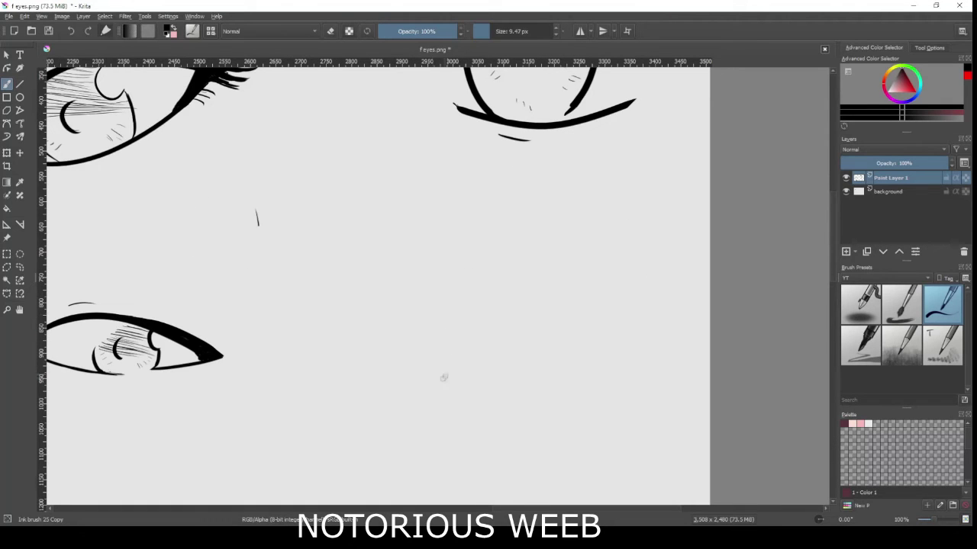
left_click_drag(420, 367, 572, 327)
key("ctrl+z")
left_click_drag(399, 365, 562, 368)
left_click_drag(412, 410, 568, 352)
key("ctrl+z")
mouse_move(405, 398)
left_mouse_down()
mouse_move(561, 362)
mouse_move(555, 400)
left_mouse_up()
key("ctrl+z")
left_click_drag(537, 348, 555, 410)
key("ctrl+z")
mouse_move(532, 343)
left_mouse_down()
mouse_move(558, 424)
mouse_move(539, 411)
left_mouse_up()
key("ctrl+z")
key("e")
mouse_move(559, 365)
left_mouse_down()
mouse_move(547, 350)
mouse_move(542, 404)
left_mouse_up()
key("ctrl+z")
key("ctrl+z")
key("ctrl+z")
key("ctrl+z")
key("ctrl+z")
key("ctrl+z")
key("ctrl+z")
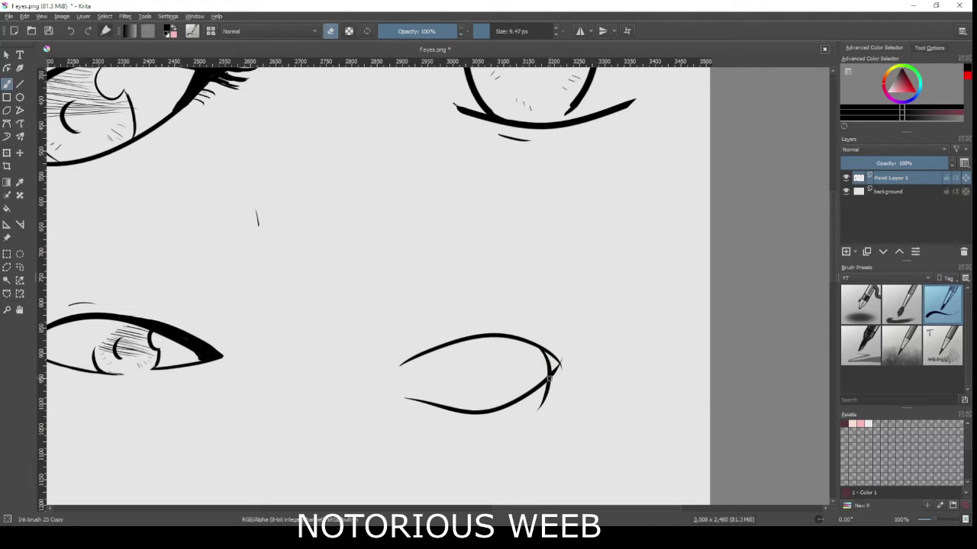
key("e")
left_click_drag(438, 374, 528, 362)
key("ctrl+z")
key("ctrl+z")
key("ctrl+z")
Draw the fourth eye's arched upper lid in the empty area below the large round eye, with a flatter line just above it.
left_click_drag(435, 364, 598, 367)
key("ctrl+z")
left_click_drag(469, 372, 583, 369)
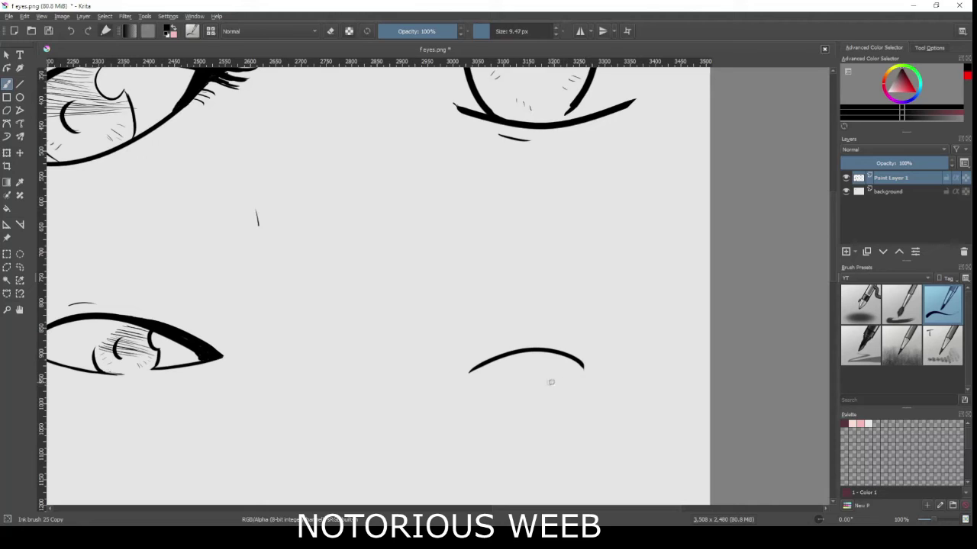
left_click_drag(458, 362, 523, 354)
key("ctrl+z")
mouse_move(463, 356)
left_mouse_down()
mouse_move(562, 360)
mouse_move(535, 354)
mouse_move(567, 366)
mouse_move(547, 349)
mouse_move(504, 355)
mouse_move(616, 351)
left_mouse_up()
key("ctrl+z")
key("ctrl+z")
key("ctrl+z")
mouse_move(543, 350)
left_mouse_down()
mouse_move(632, 359)
mouse_move(547, 356)
mouse_move(600, 352)
mouse_move(615, 371)
left_mouse_up()
key("e")
key("e")
key("ctrl+z")
key("ctrl+z")
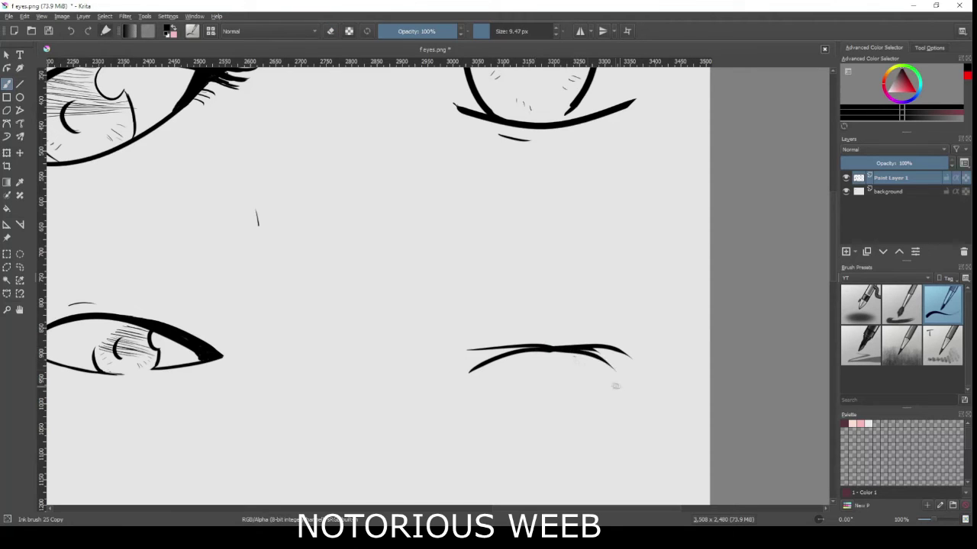
key("ctrl+z")
key("ctrl+z")
Curve the fourth eye's upper lid down around the outer corner and erase the line ends sticking out beyond it.
left_click_drag(553, 349, 586, 399)
key("e")
mouse_move(585, 342)
left_mouse_down()
mouse_move(614, 369)
mouse_move(629, 359)
left_mouse_up()
key("ctrl+z")
key("e")
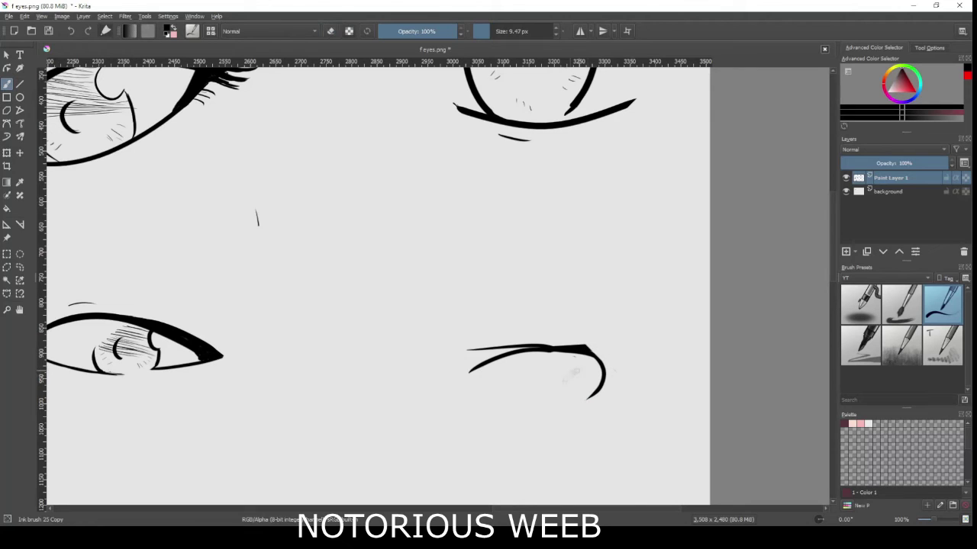
Draw the fourth eye's lower lid line and both sides of its iris.
mouse_move(475, 392)
left_mouse_down()
mouse_move(551, 402)
mouse_move(533, 403)
left_mouse_up()
key("ctrl+z")
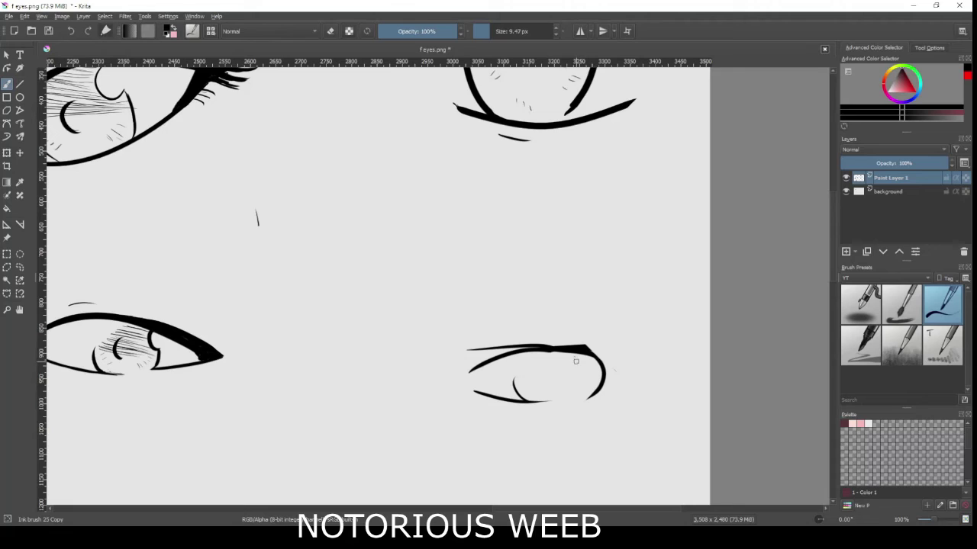
mouse_move(572, 351)
left_mouse_down()
mouse_move(578, 398)
mouse_move(610, 389)
left_mouse_up()
key("ctrl+z")
key("ctrl+z")
key("ctrl+z")
mouse_move(577, 399)
left_mouse_down()
mouse_move(606, 391)
mouse_move(593, 397)
left_mouse_up()
key("ctrl+z")
Erase the surplus flat line above the fourth eye's upper lid.
key("e")
mouse_move(467, 349)
left_mouse_down()
mouse_move(577, 342)
mouse_move(606, 357)
left_mouse_up()
key("e")
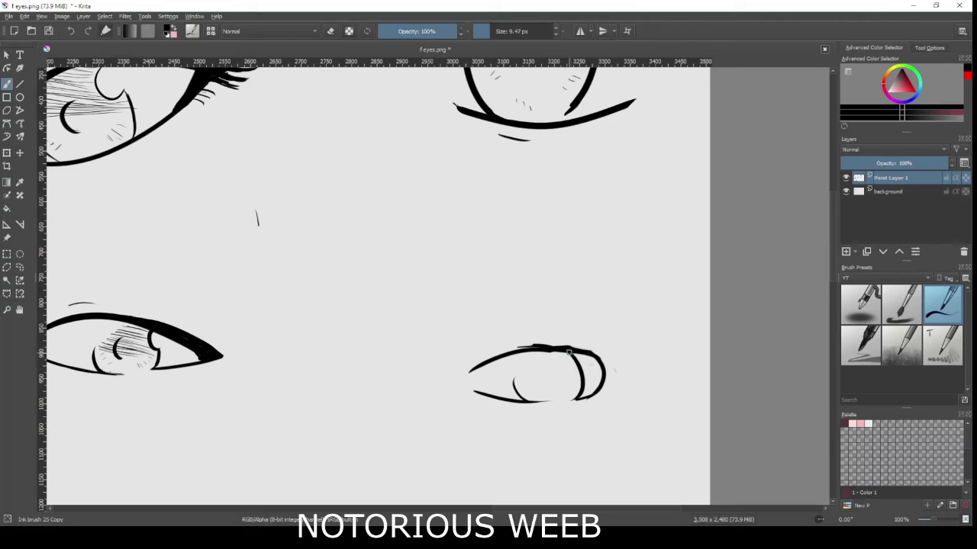
Thicken the outer half of the fourth eye's upper lid and its curve around the outer corner.
mouse_move(597, 357)
left_mouse_down()
mouse_move(595, 392)
mouse_move(603, 373)
left_mouse_up()
left_click_drag(525, 351, 598, 354)
key("ctrl+z")
key("ctrl+z")
key("ctrl+z")
left_click_drag(540, 348, 604, 358)
key("ctrl+z")
mouse_move(583, 347)
left_mouse_down()
mouse_move(606, 359)
mouse_move(602, 384)
left_mouse_up()
key("ctrl+z")
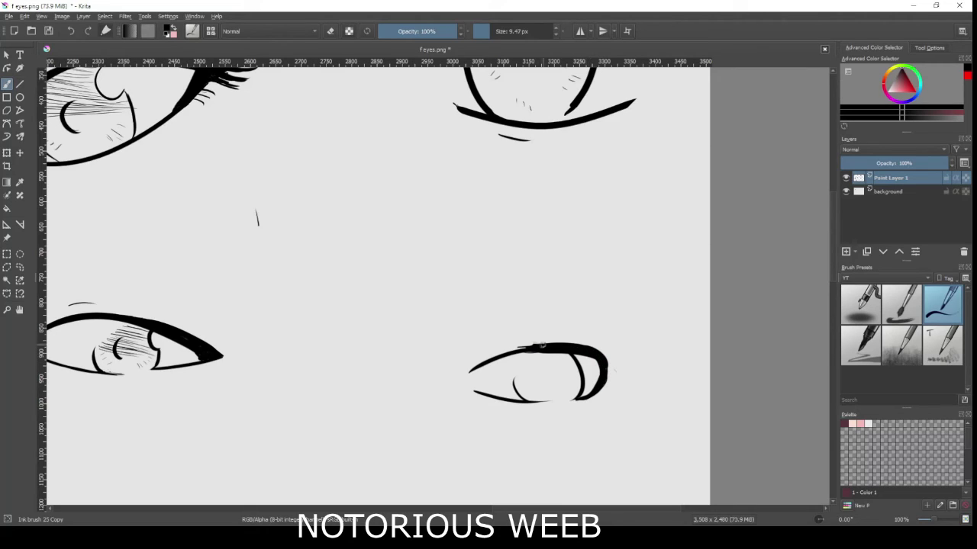
Draw thin crease lines above the inner half of the fourth eye's upper lid, plus a short faint dash over them.
key("e")
key("e")
mouse_move(481, 338)
left_mouse_down()
mouse_move(537, 347)
mouse_move(494, 335)
left_mouse_up()
key("ctrl+z")
key("ctrl+z")
mouse_move(555, 344)
left_mouse_down()
mouse_move(480, 339)
mouse_move(539, 344)
left_mouse_up()
key("ctrl+z")
key("ctrl+z")
key("ctrl+z")
key("ctrl+z")
key("ctrl+z")
left_click_drag(467, 361, 508, 343)
key("ctrl+z")
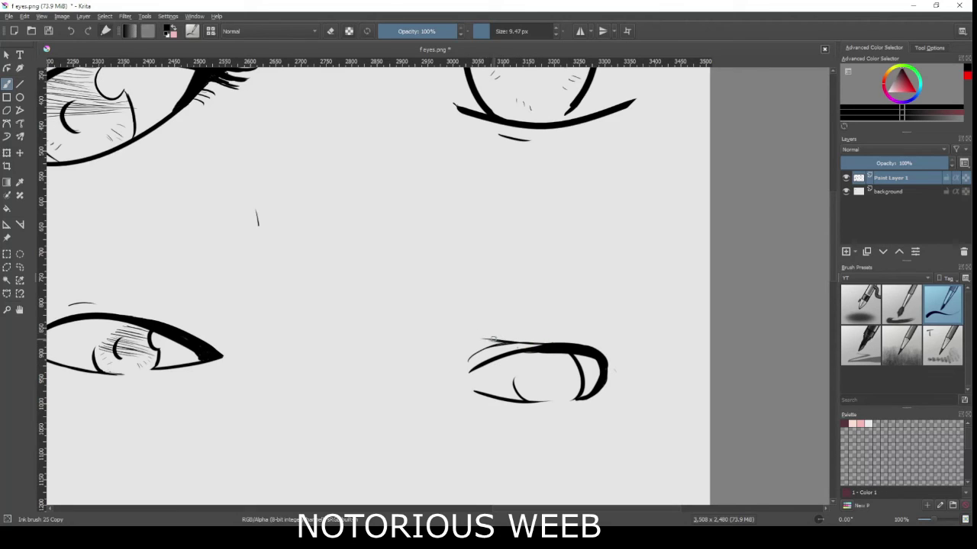
left_click_drag(512, 333, 541, 336)
Draw a small C-shaped pupil and short dashes along both sides of the fourth eye's lower iris.
left_click_drag(571, 386, 571, 387)
left_click_drag(540, 369, 538, 390)
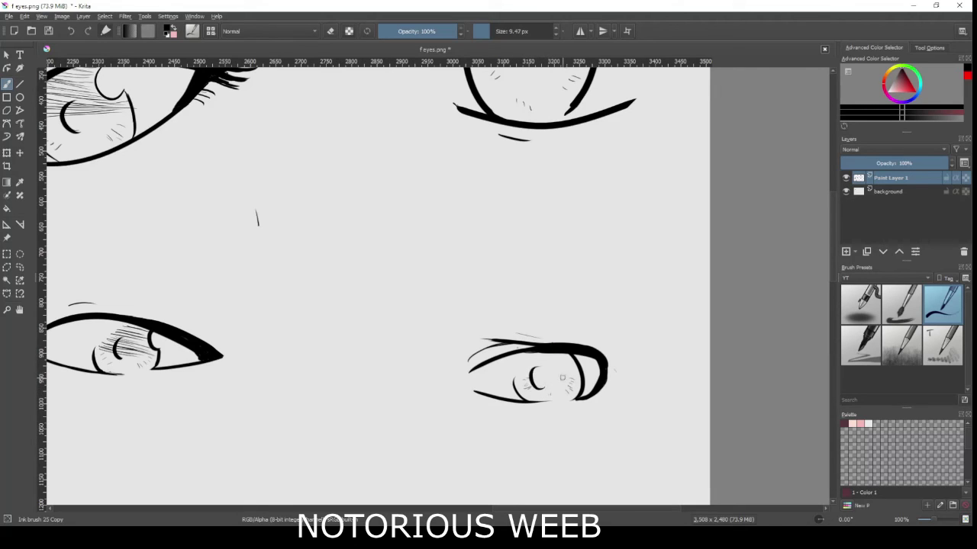
Draw a round highlight at the outer edge of the fourth eye's iris and hatch the upper iris with thin horizontal strokes.
left_click_drag(576, 364, 573, 381)
mouse_move(593, 374)
left_mouse_down()
mouse_move(579, 375)
mouse_move(586, 366)
left_mouse_up()
left_click_drag(581, 374, 586, 360)
key("ctrl+z")
key("e")
key("e")
key("e")
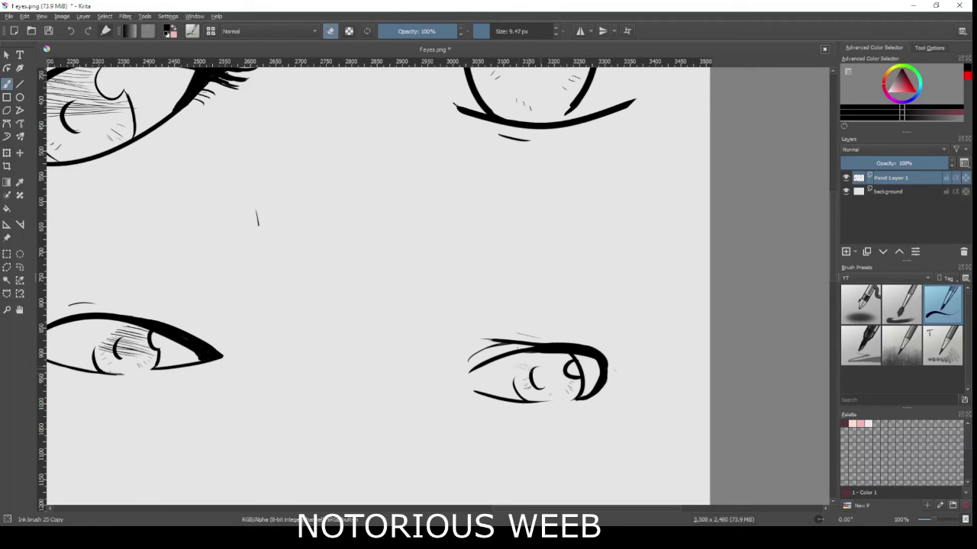
key("e")
mouse_move(518, 382)
left_mouse_down()
mouse_move(580, 378)
mouse_move(561, 361)
mouse_move(572, 354)
mouse_move(562, 379)
mouse_move(557, 370)
left_mouse_up()
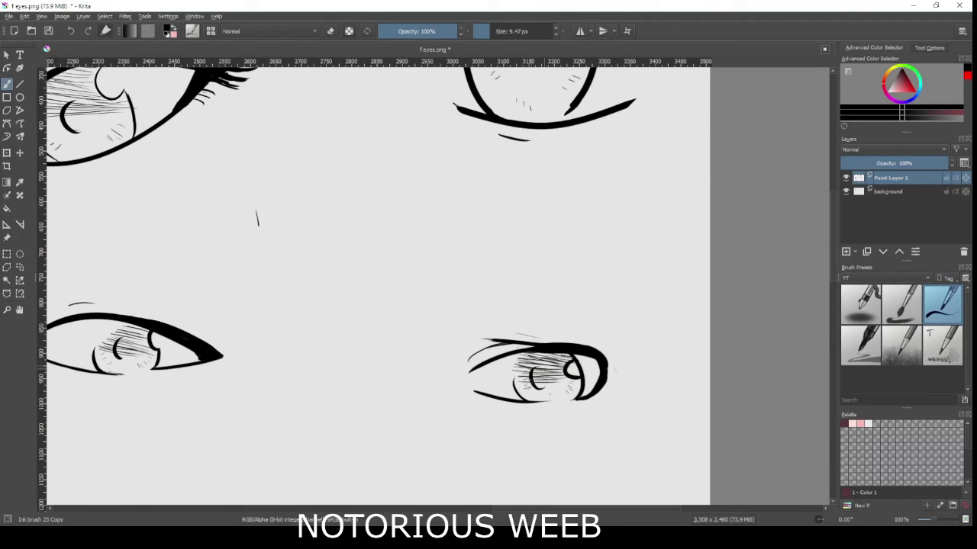
Draw a dense cluster of short lashes fanning outward from the fourth eye's upper lid end and around its outer corner.
mouse_move(601, 386)
left_mouse_down()
mouse_move(624, 395)
mouse_move(625, 369)
left_mouse_up()
key("ctrl+z")
left_click_drag(585, 345, 617, 348)
left_click_drag(586, 348, 617, 355)
mouse_move(609, 371)
left_mouse_down()
mouse_move(624, 363)
mouse_move(619, 354)
left_mouse_up()
left_click_drag(595, 352, 625, 347)
mouse_move(595, 350)
left_mouse_down()
mouse_move(610, 338)
mouse_move(619, 356)
left_mouse_up()
left_click_drag(606, 363, 622, 360)
left_click_drag(605, 362, 619, 354)
left_click_drag(605, 386, 617, 367)
left_click_drag(607, 372, 620, 354)
left_click_drag(608, 370, 619, 357)
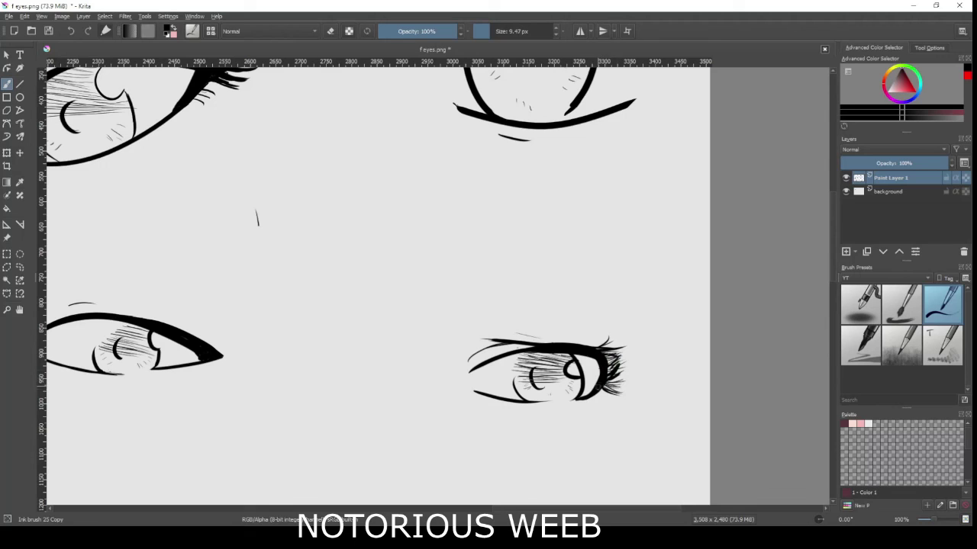
Erase the outer tips of the fourth eye's lower lashes to shorten them, undoing the extra erasing stroke.
key("e")
left_click_drag(622, 362, 612, 395)
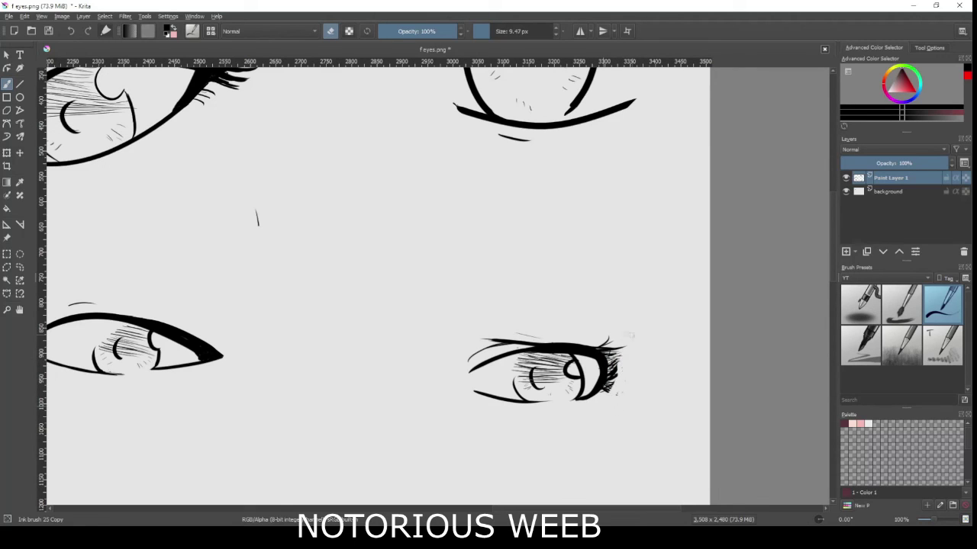
mouse_move(623, 360)
left_mouse_down()
mouse_move(611, 368)
mouse_move(617, 393)
mouse_move(609, 383)
left_mouse_up()
key("ctrl+z")
scroll(371, 267, "down", 5)
scroll(478, 266, "up", 5)
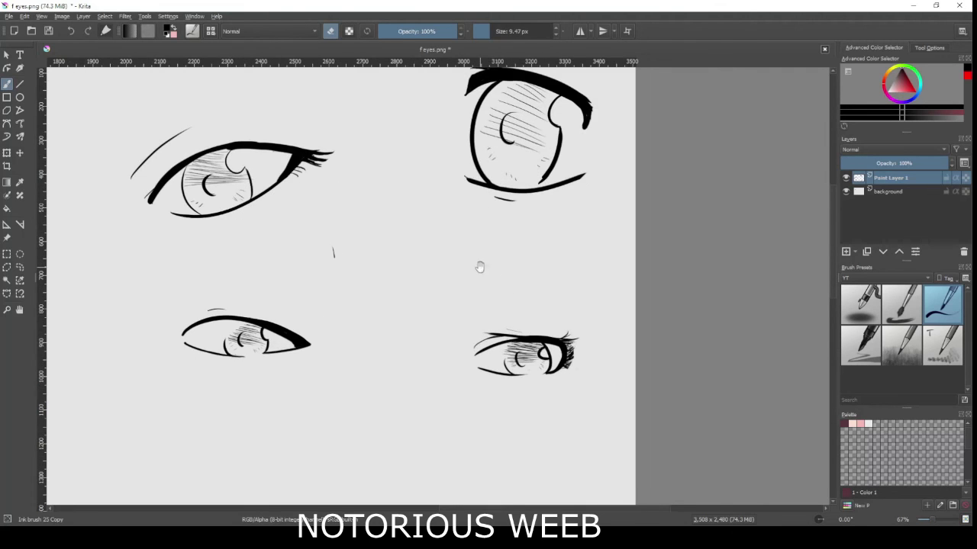
scroll(518, 311, "down", 3)
right_click(561, 319)
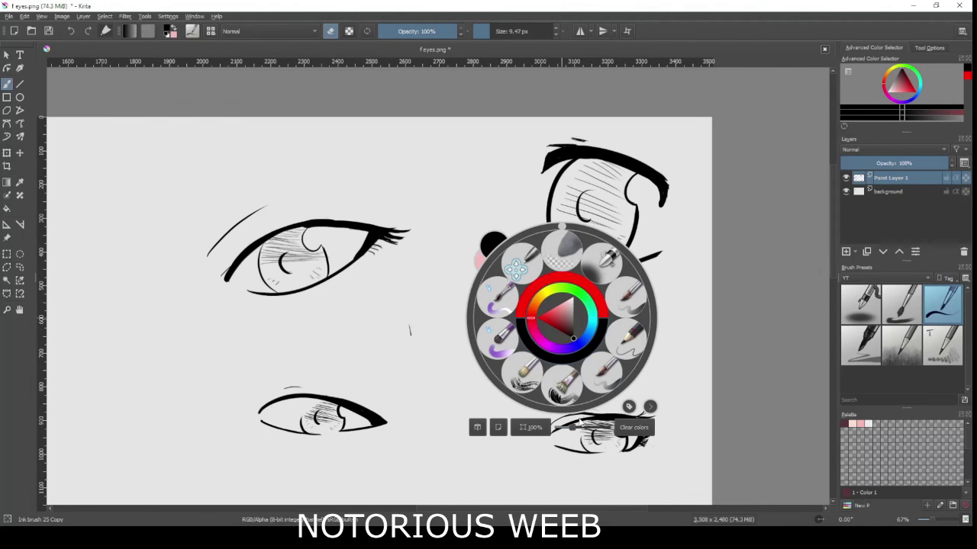
scroll(588, 432, "up", 4)
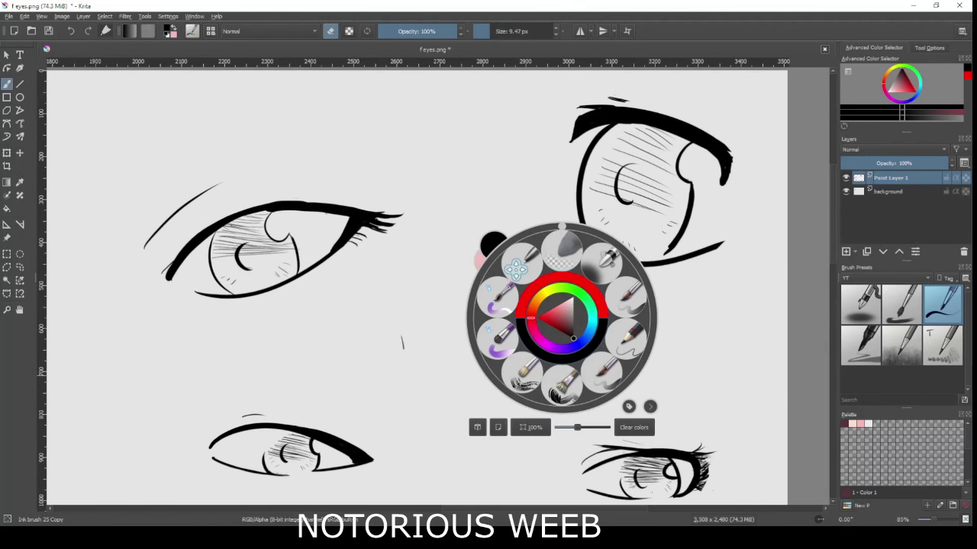